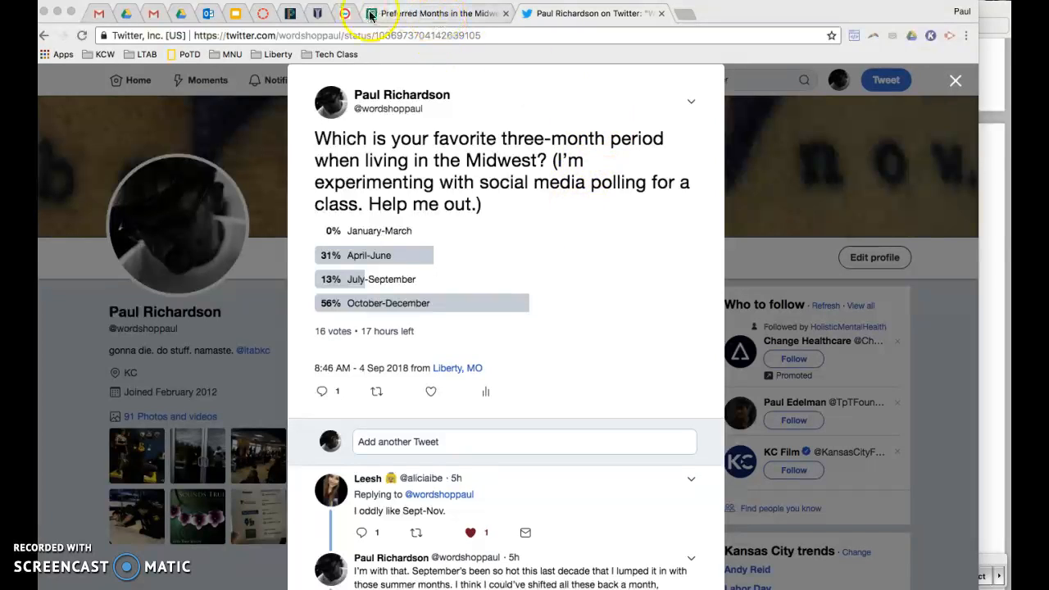
left_click(435, 14)
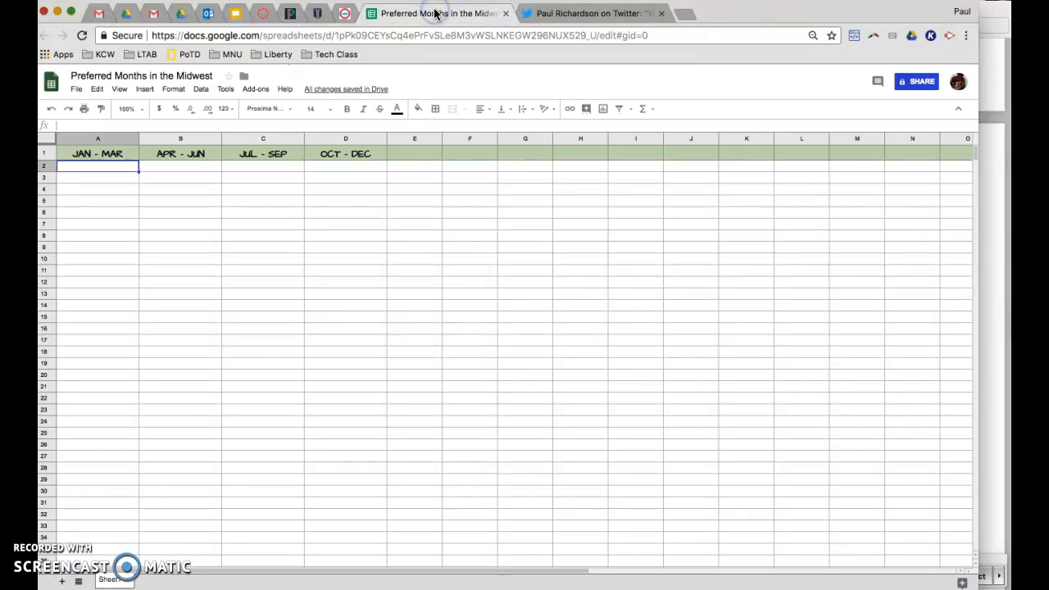
left_click(182, 14)
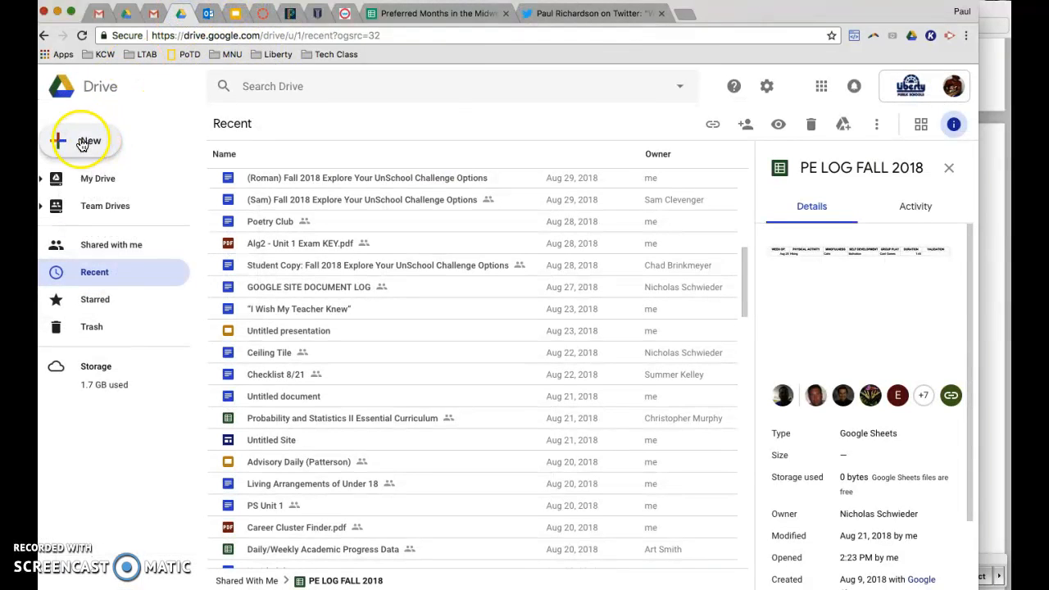
left_click(83, 144)
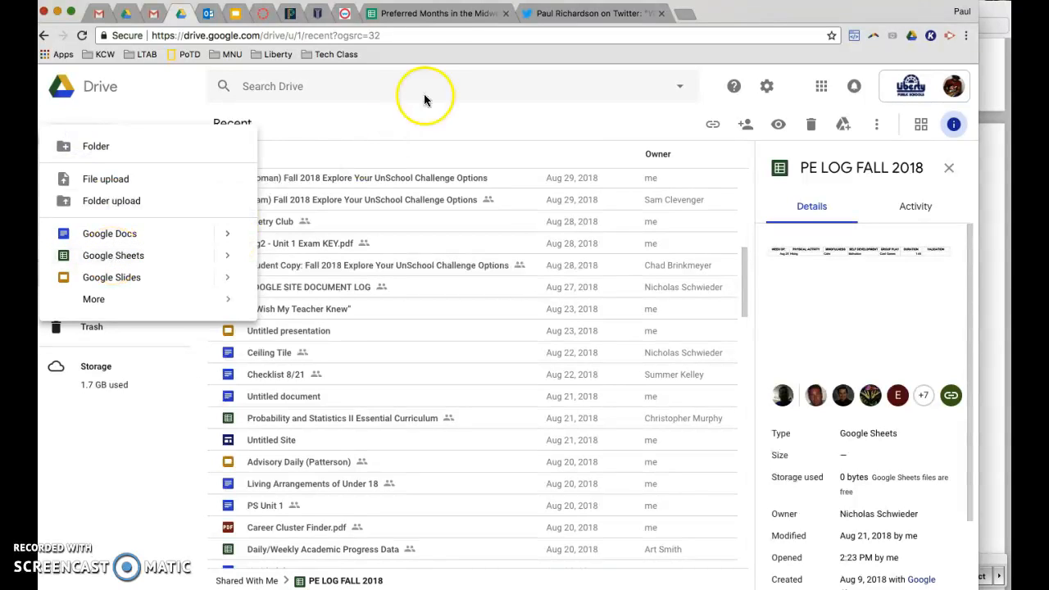
left_click(433, 14)
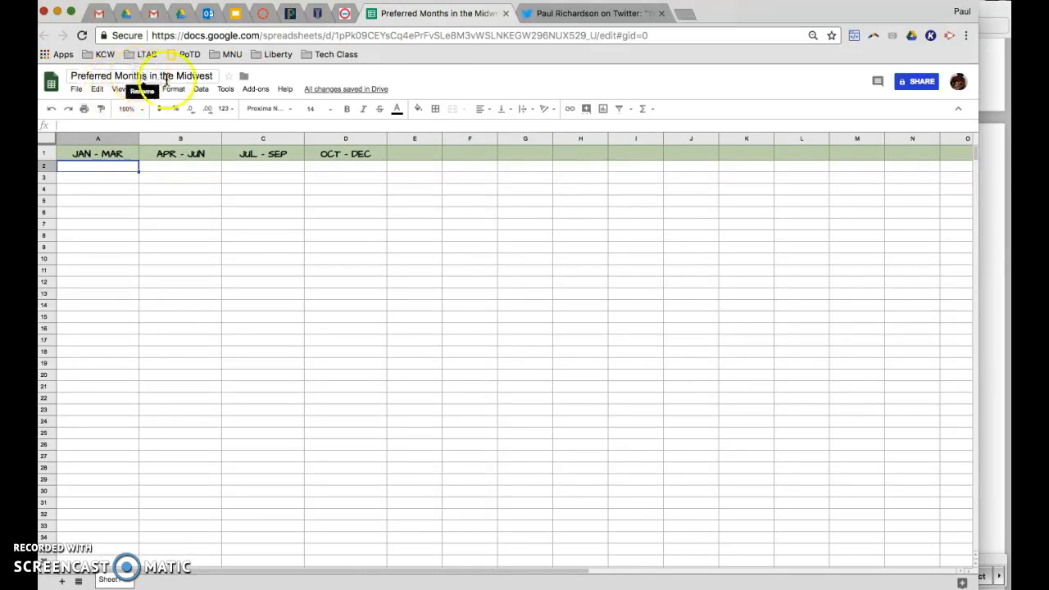
- Review the four period headers in row 1 and the Twitter poll percentages to be transcribed
left_click(94, 170)
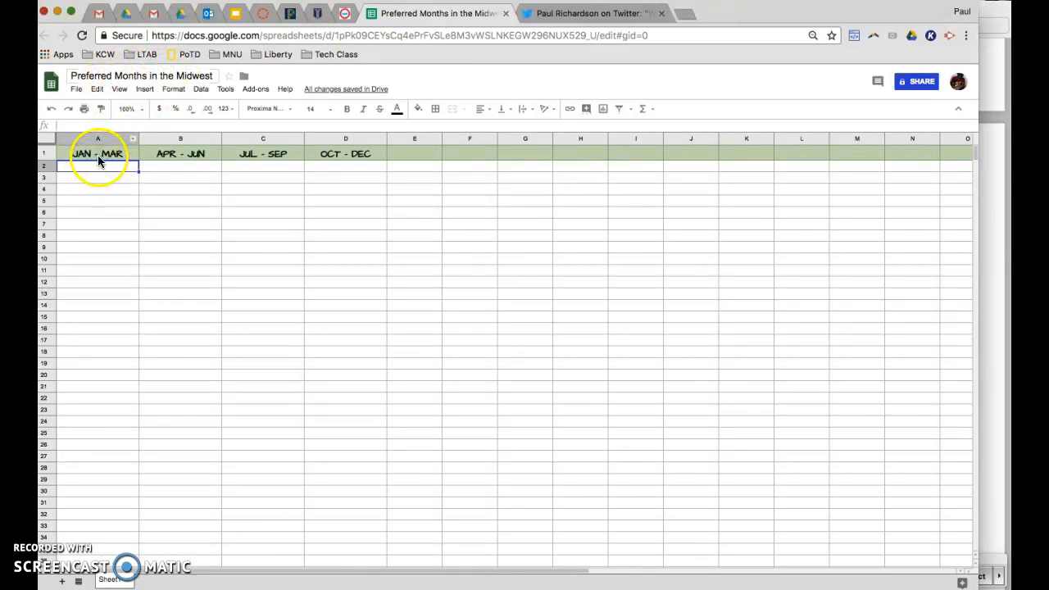
left_click(113, 155)
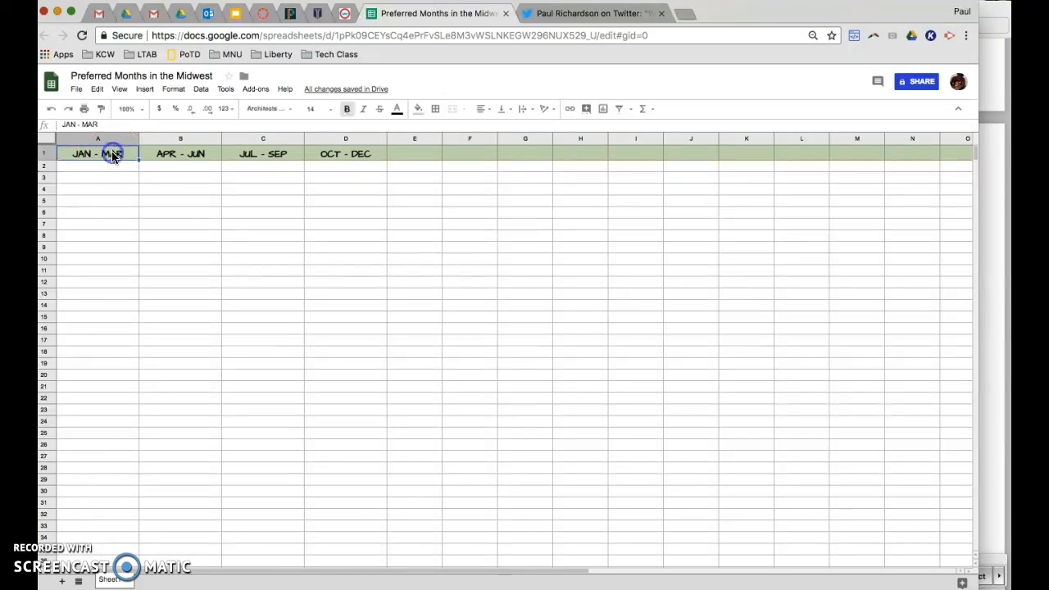
left_click(197, 155)
left_click(283, 160)
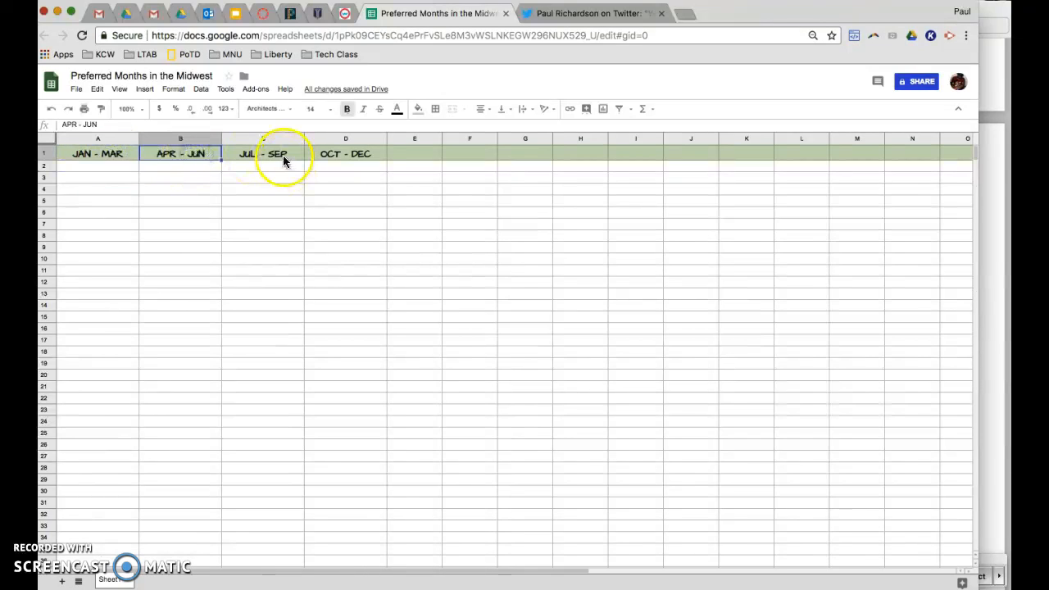
left_click(279, 154)
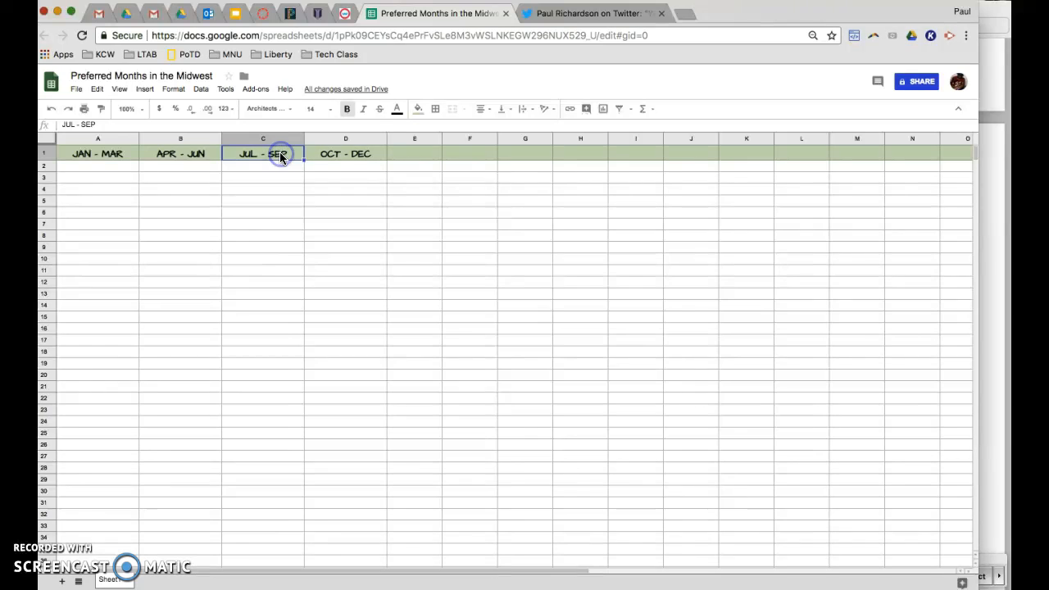
left_click(363, 155)
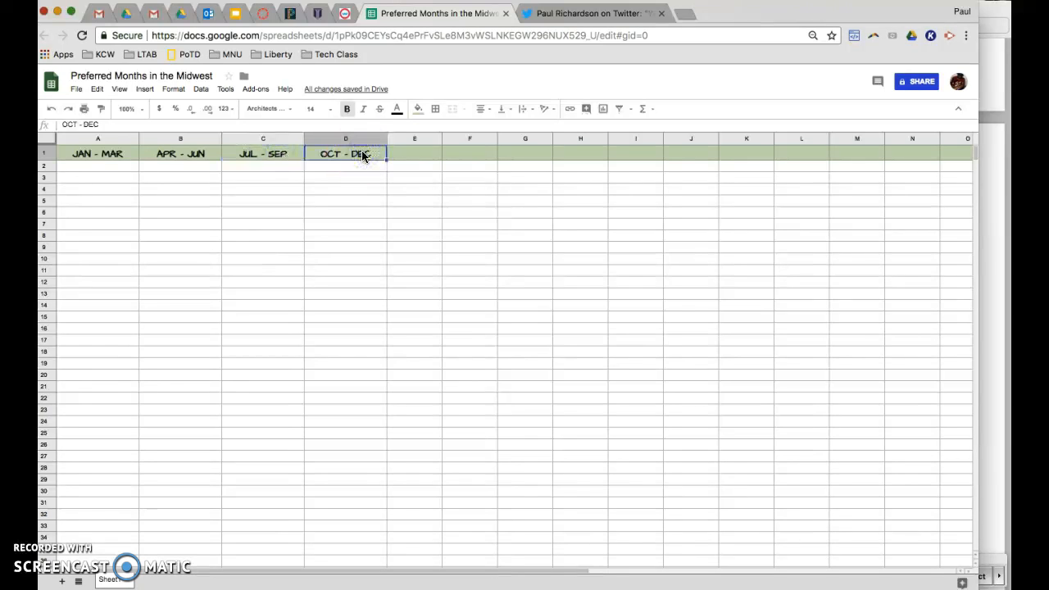
left_click(96, 169)
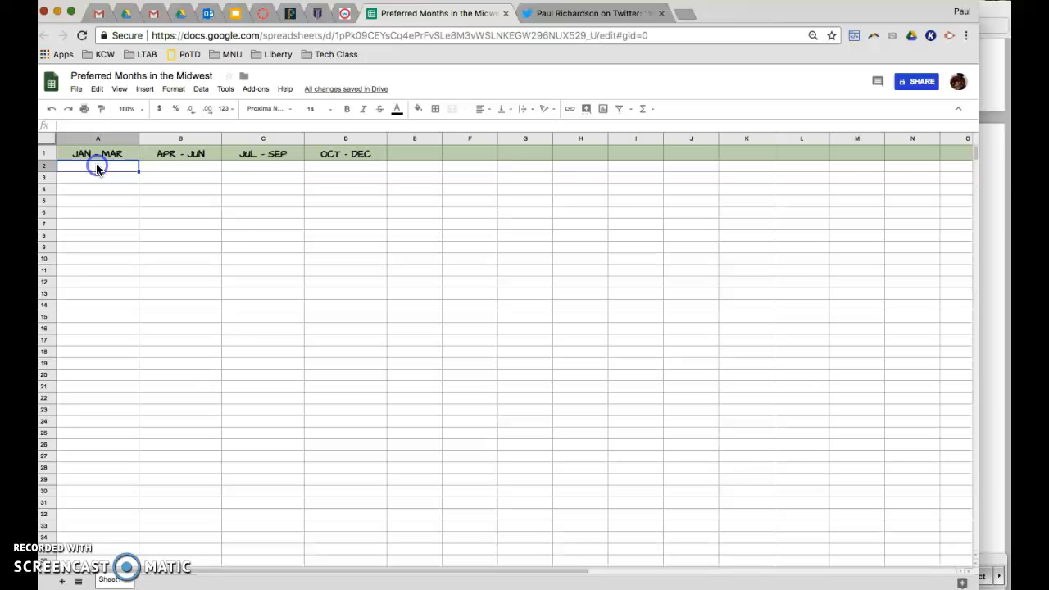
left_click(587, 15)
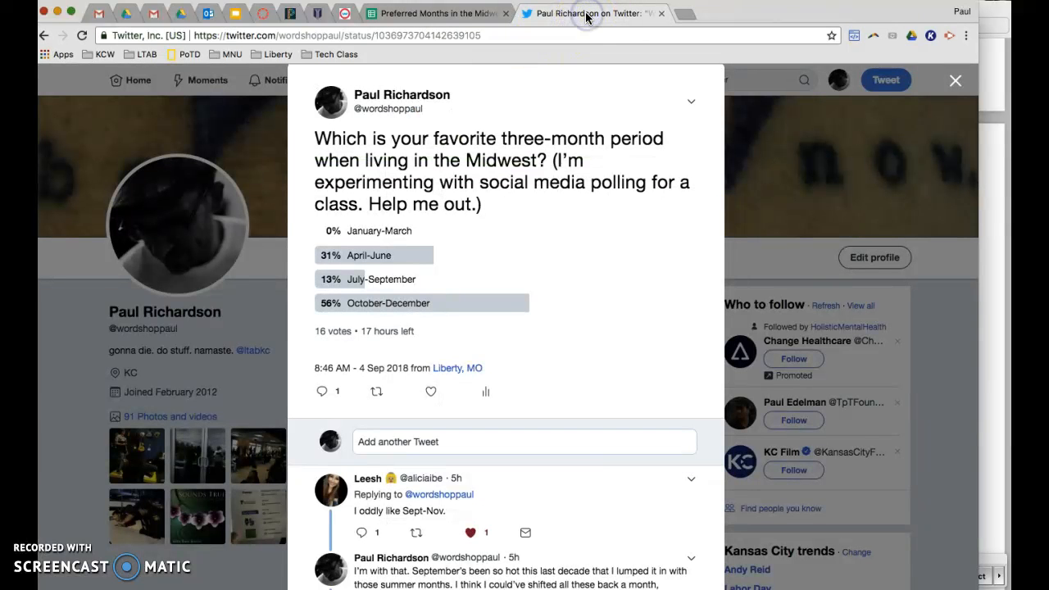
left_click(426, 15)
- Enter the poll percentages 0, 31, 13 and 56 in row 2 under the four period headers
type("0")
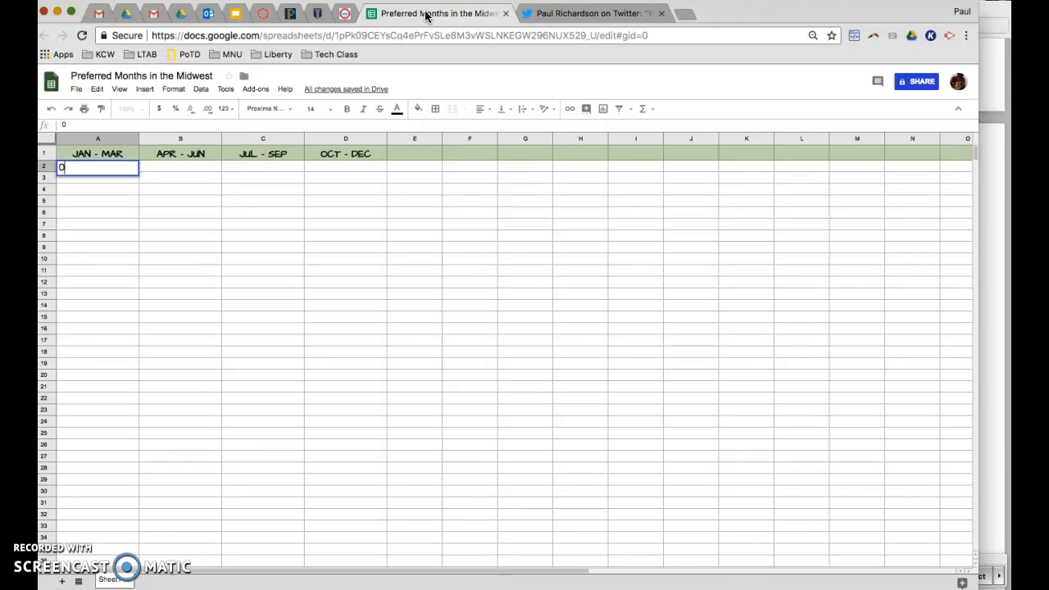
key("Tab")
type("31")
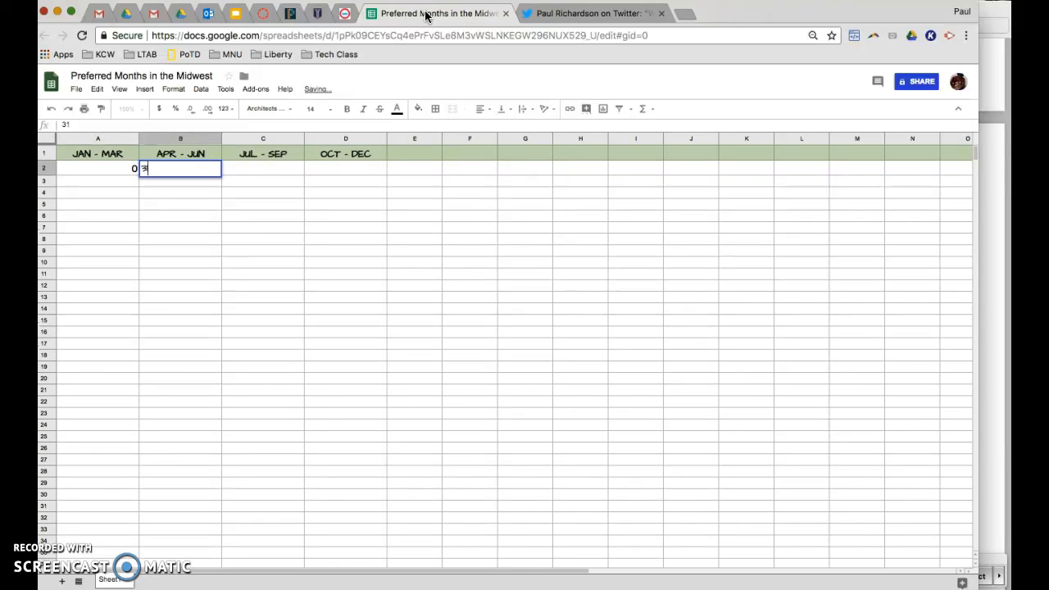
key("Tab")
type("1")
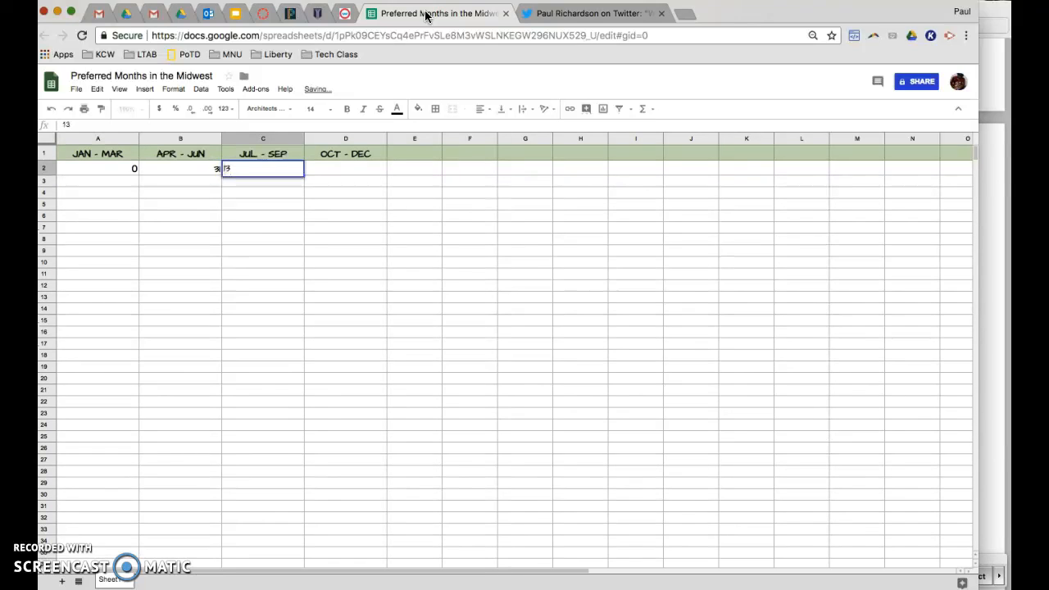
key("Tab")
type("56")
key("Tab")
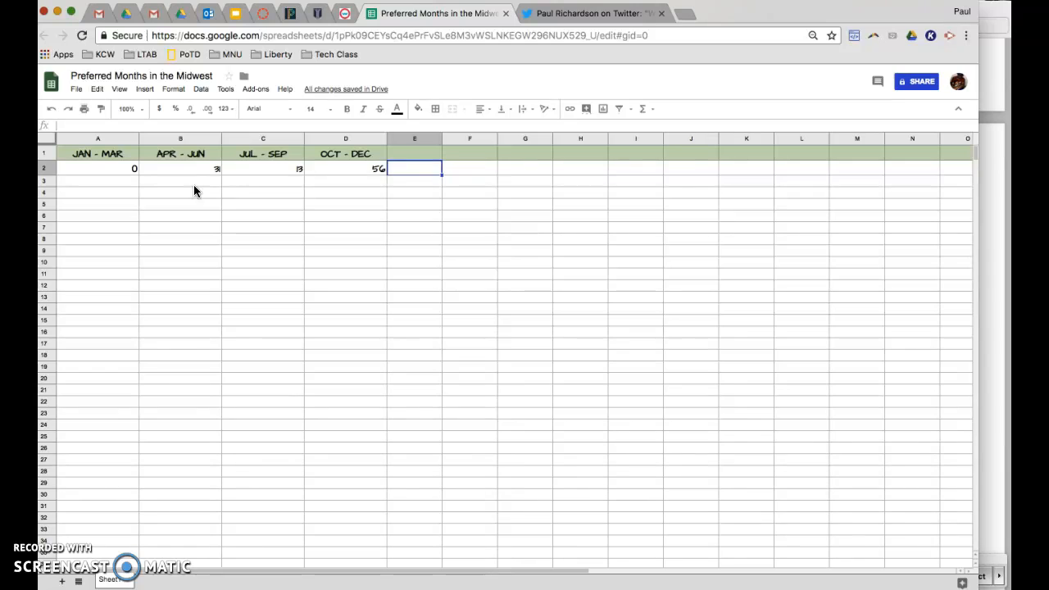
- Insert a pie chart from the headers and percentages and browse the available chart types
left_click(604, 112)
left_click(604, 112)
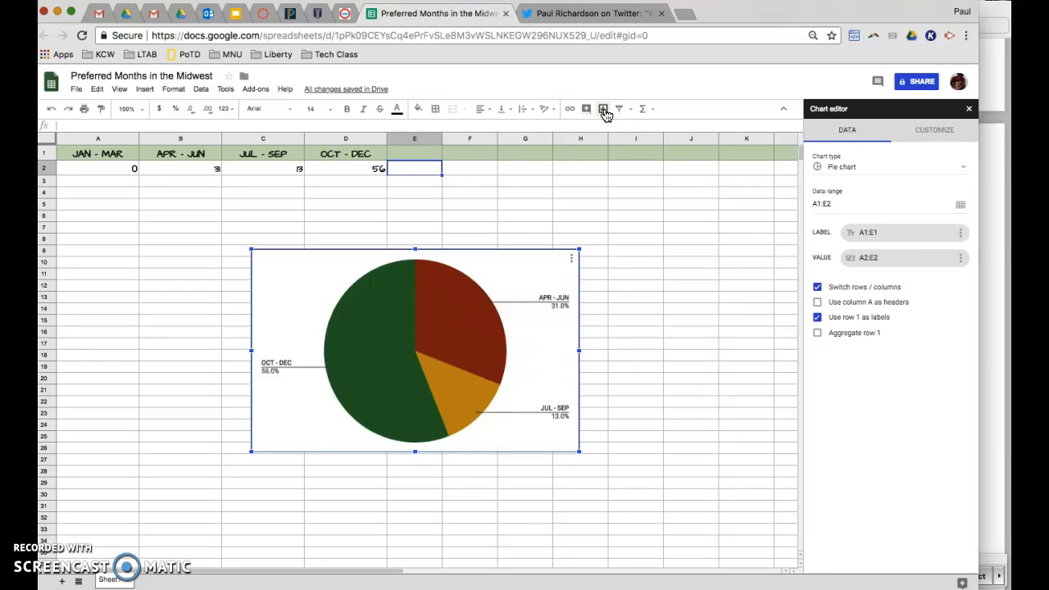
left_click(965, 168)
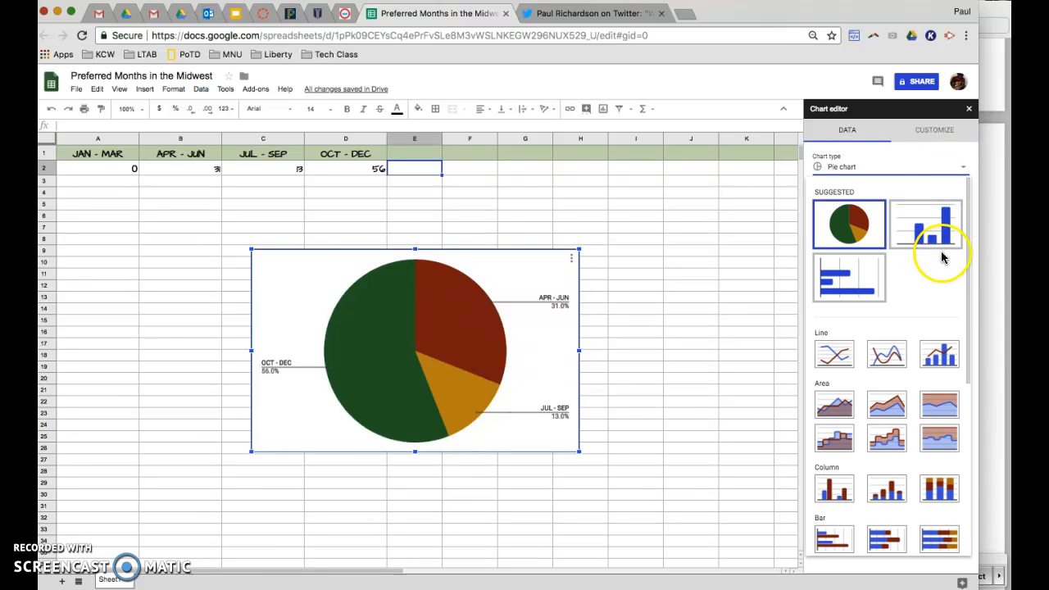
scroll(929, 361, "down", 5)
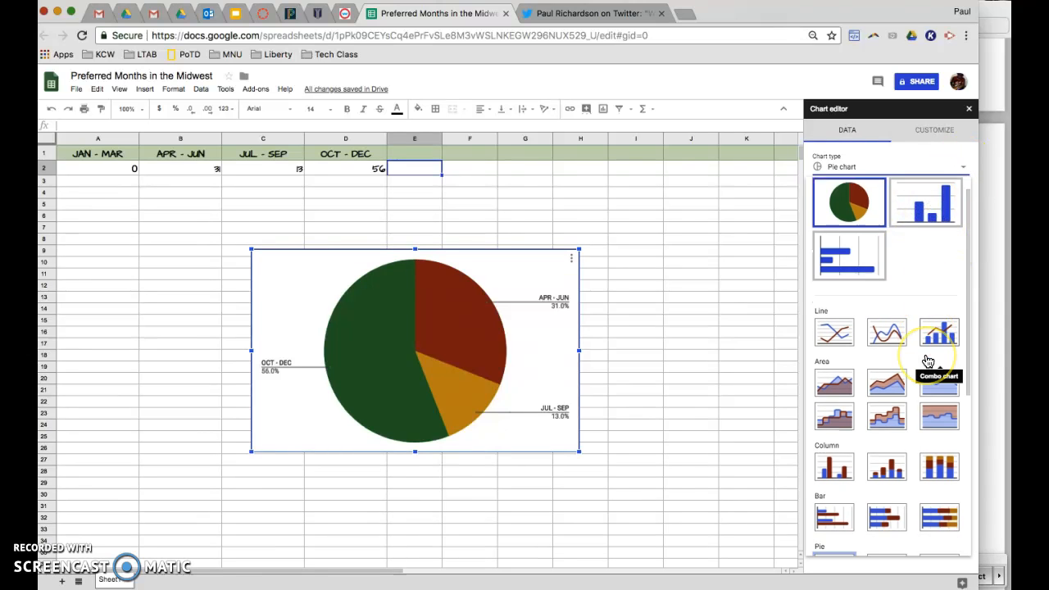
scroll(929, 362, "down", 2)
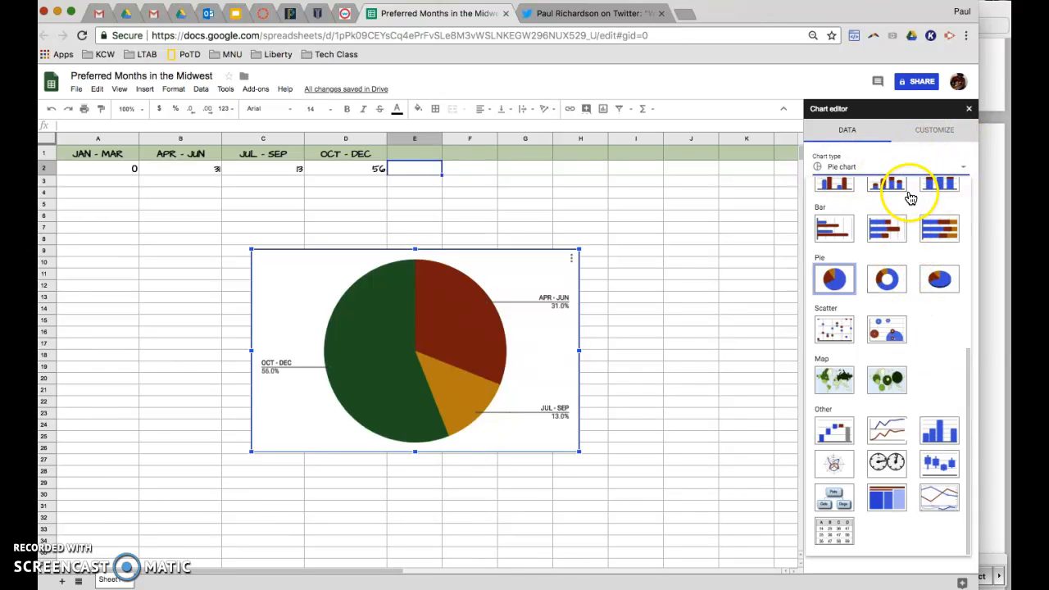
- Set the chart title to the spreadsheet's name, Preferred Months in the Midwest, by copying and pasting it
left_click(936, 132)
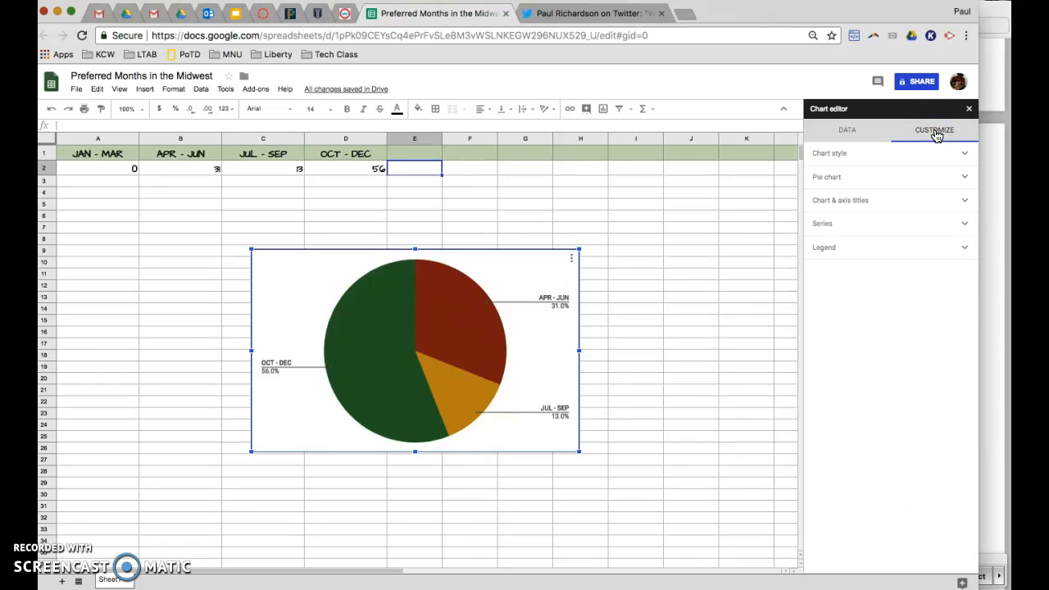
left_click(853, 132)
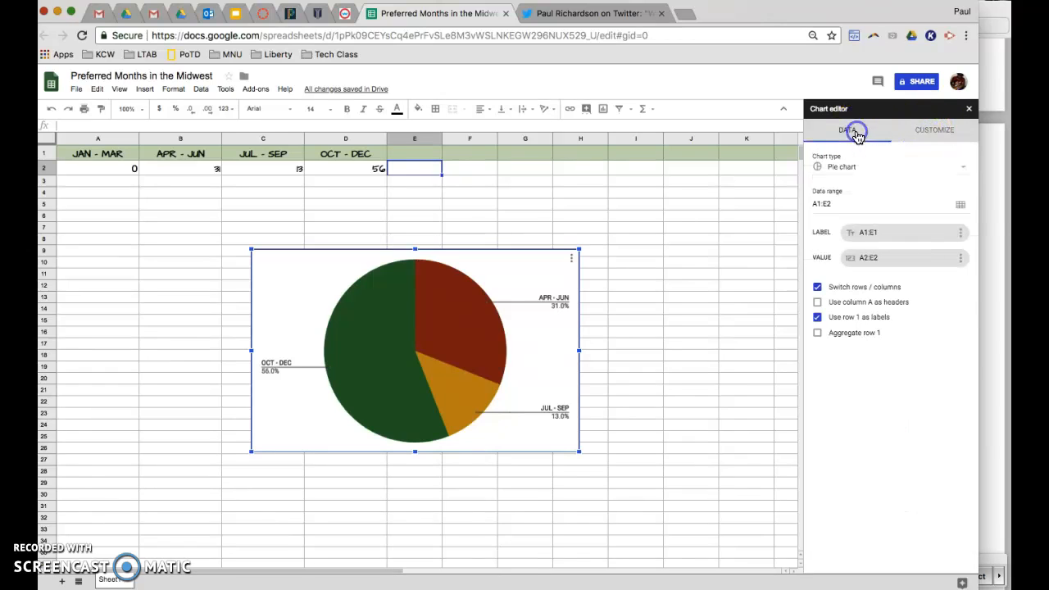
left_click(934, 133)
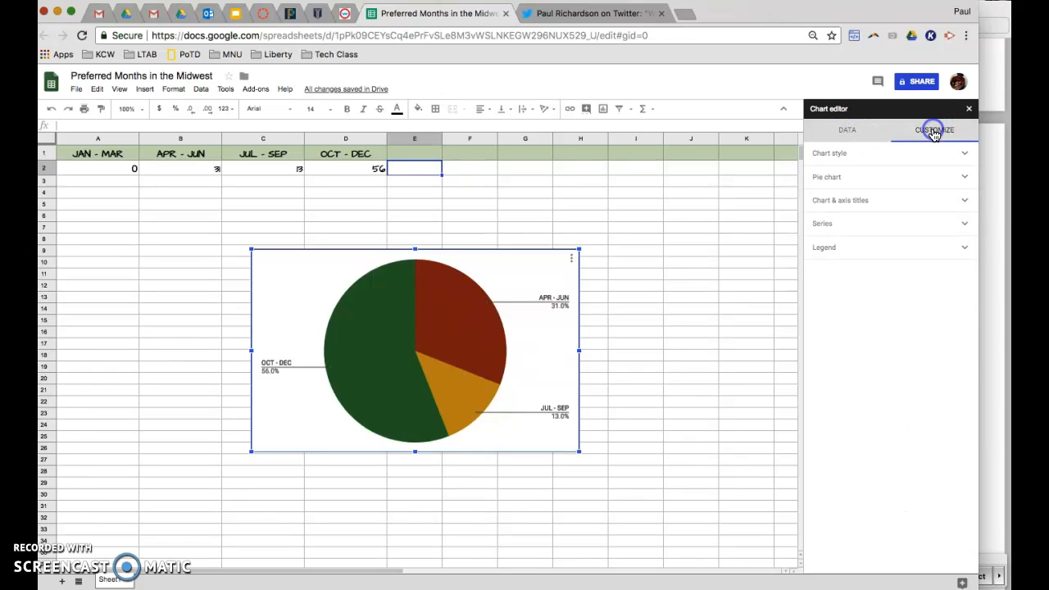
left_click(965, 203)
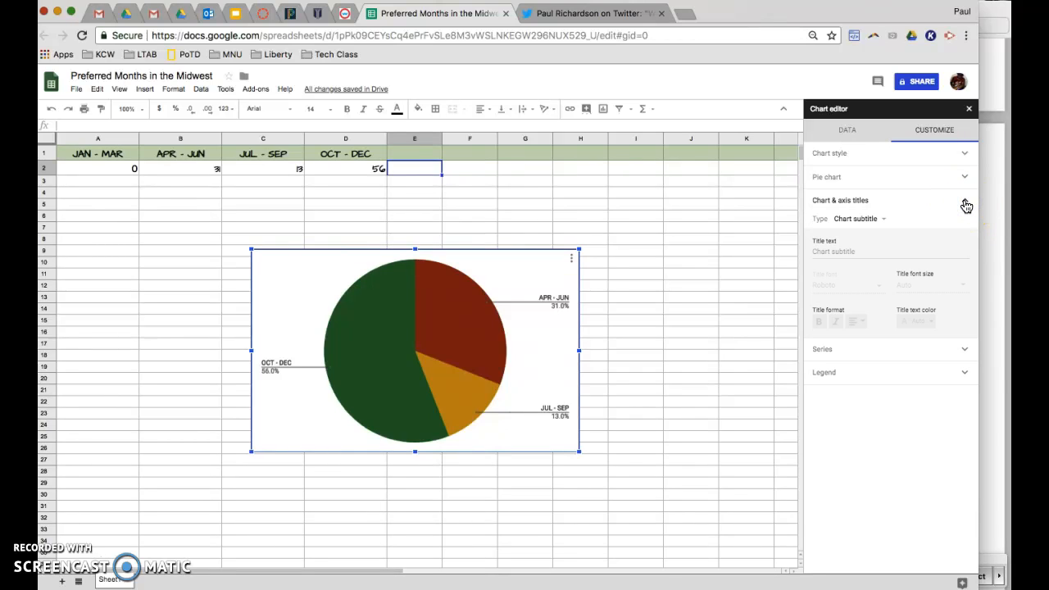
left_click(882, 216)
left_click(875, 205)
left_click(832, 251)
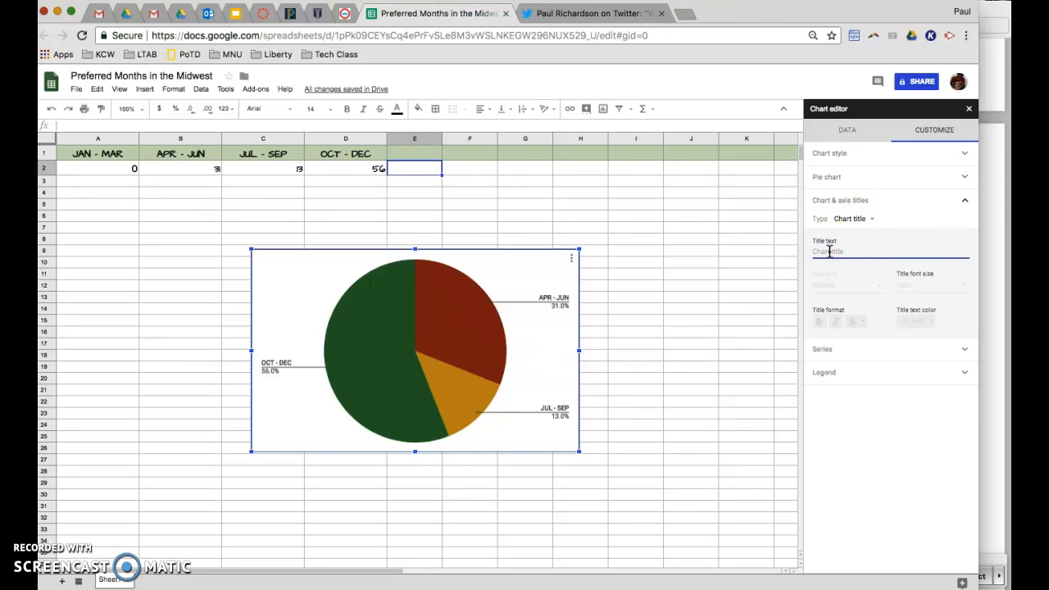
left_click(141, 75)
key("ctrl+c")
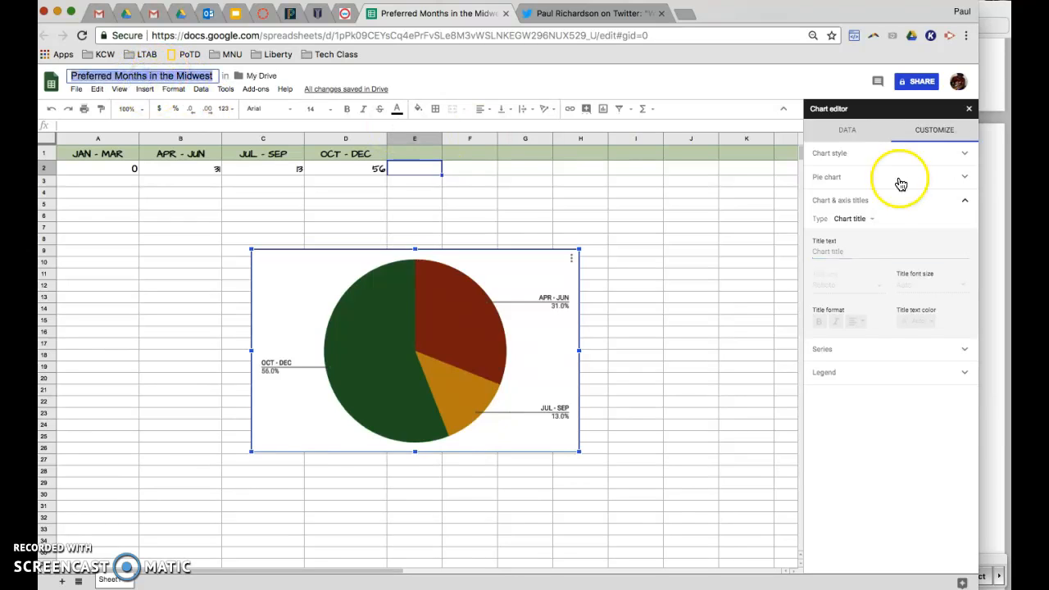
left_click(831, 250)
key("ctrl+v")
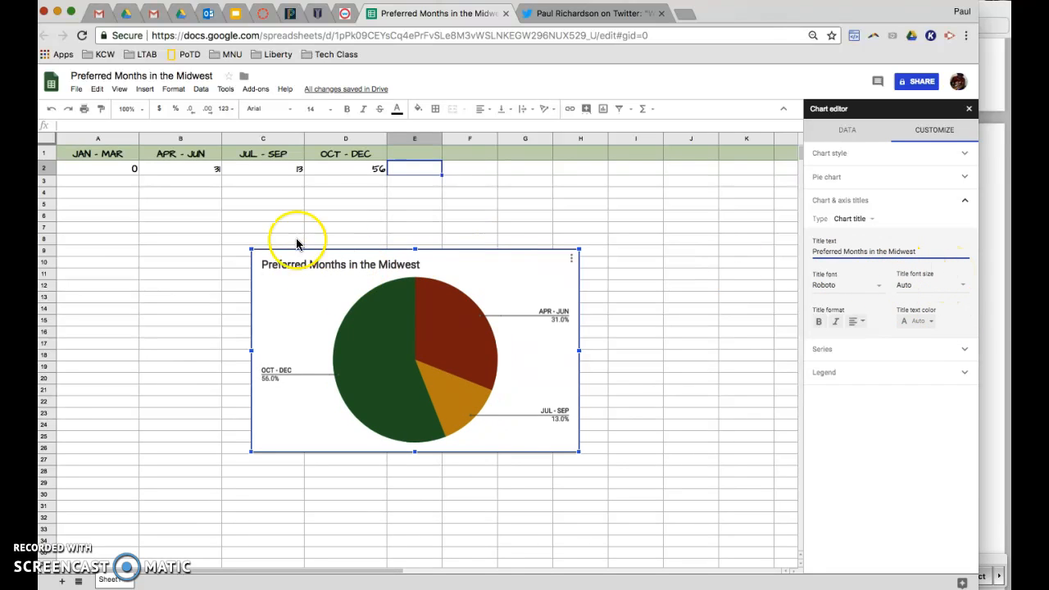
- Add the chart subtitle 16 Responses on Twitter Poll
double_click(336, 262)
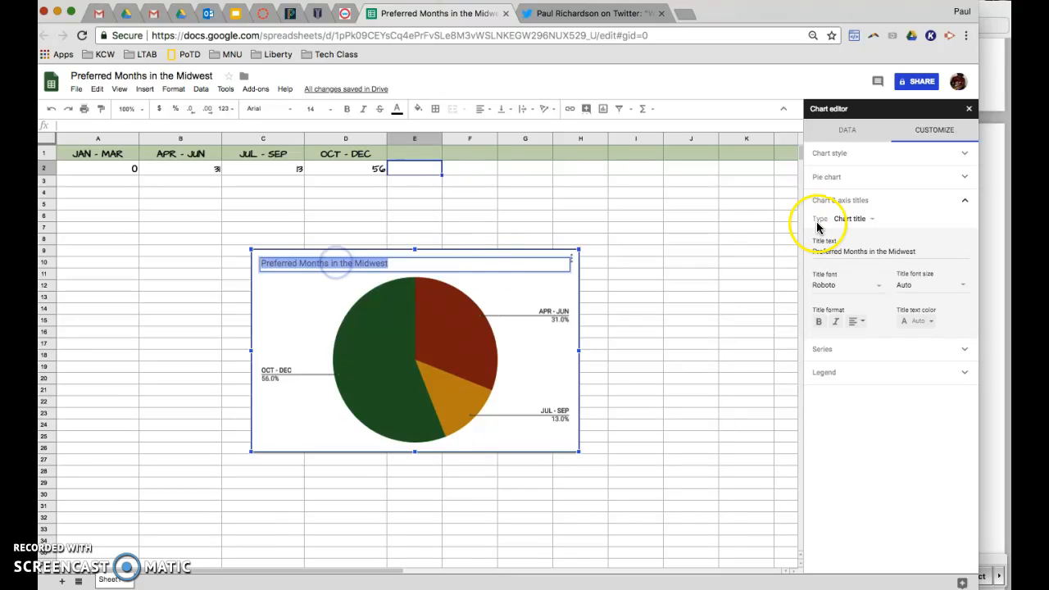
left_click(870, 219)
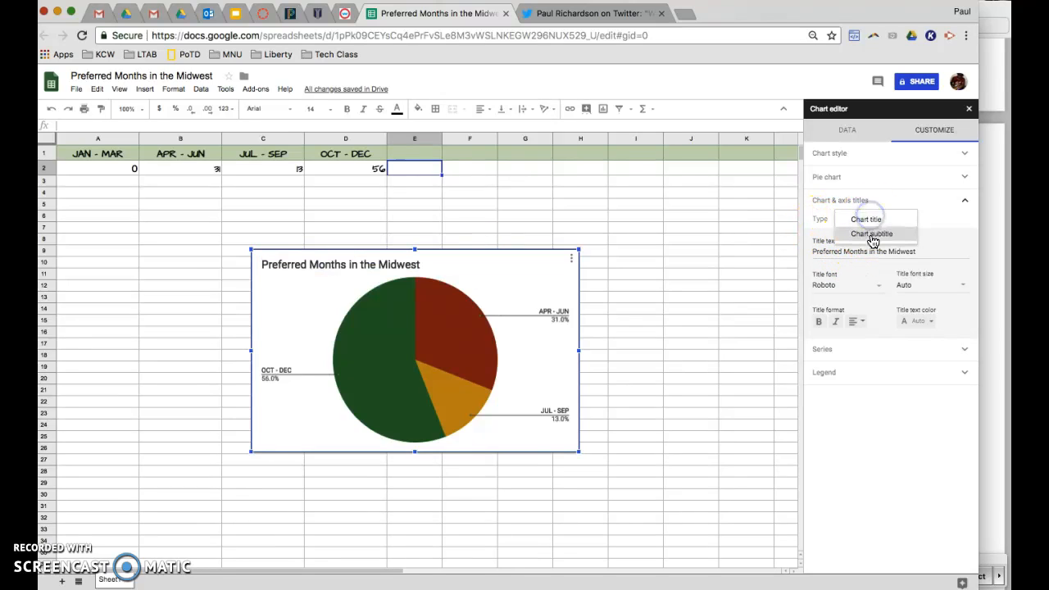
left_click(872, 235)
left_click(836, 252)
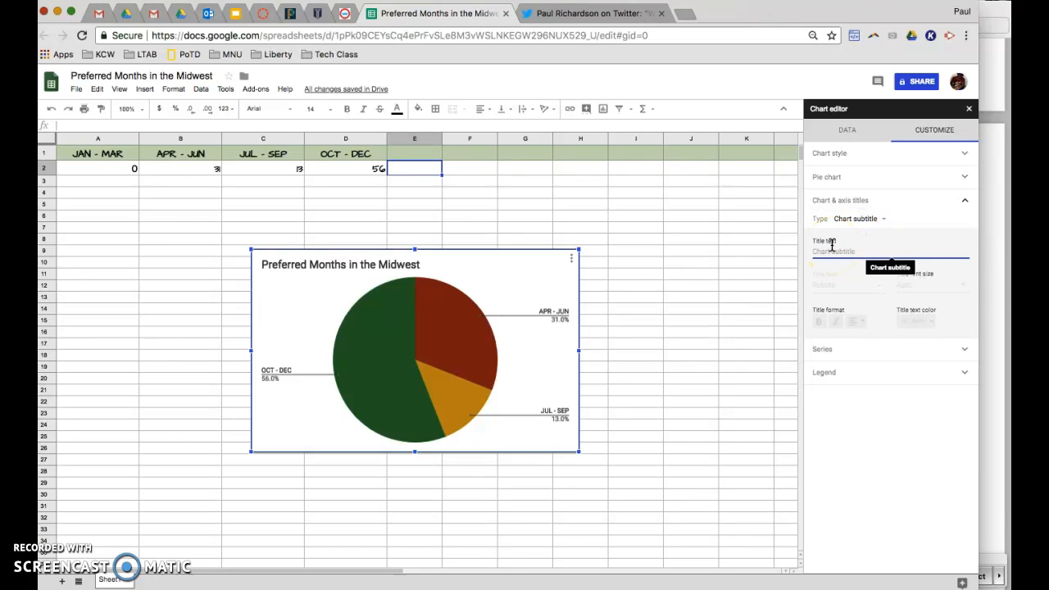
type("16 Re")
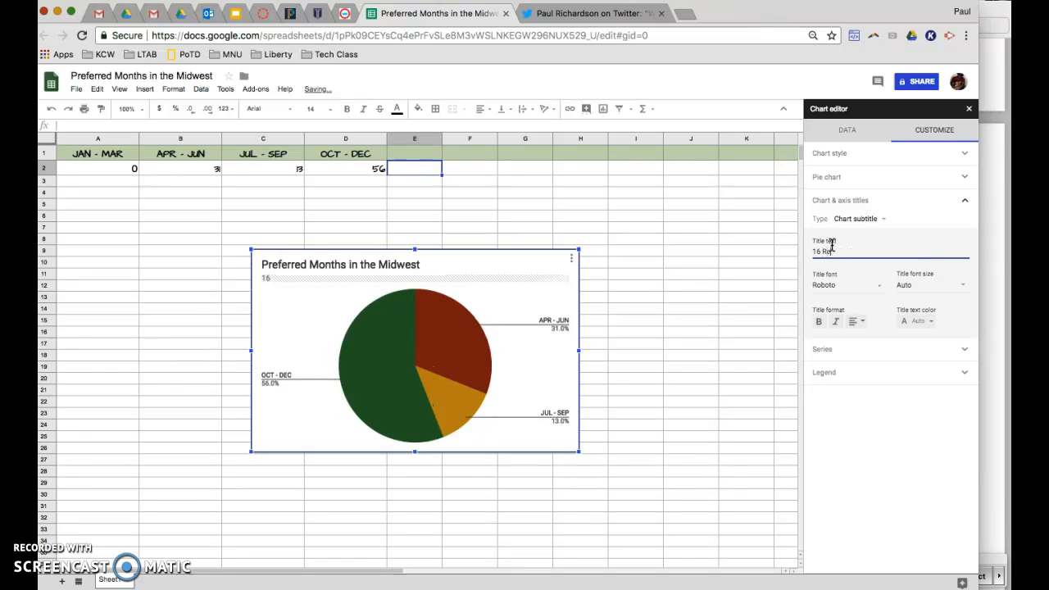
type("spnos")
key("BackSpace")
type("nses on Twitter Poll")
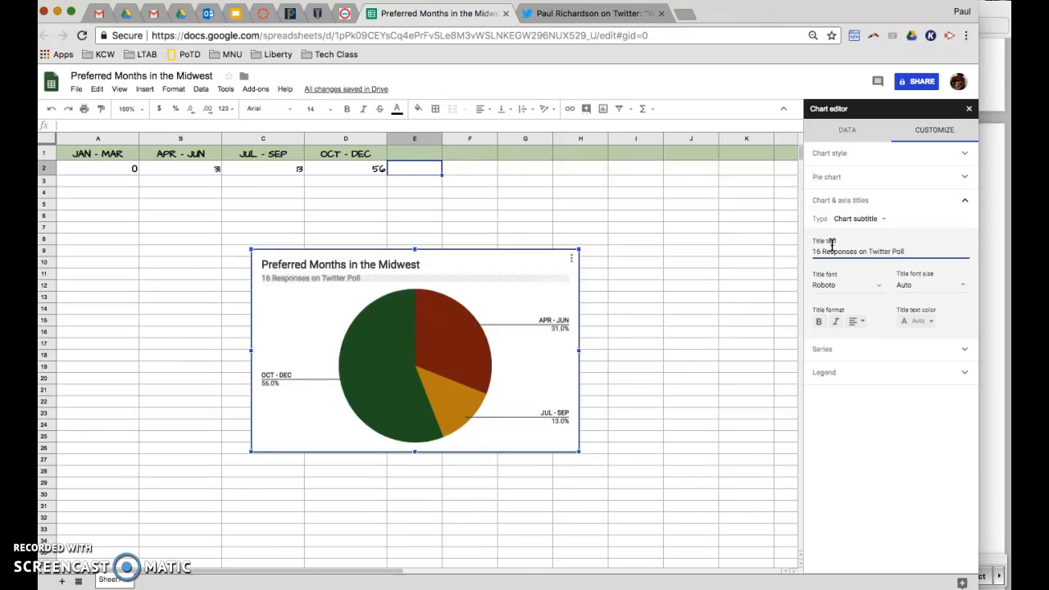
key("Tab")
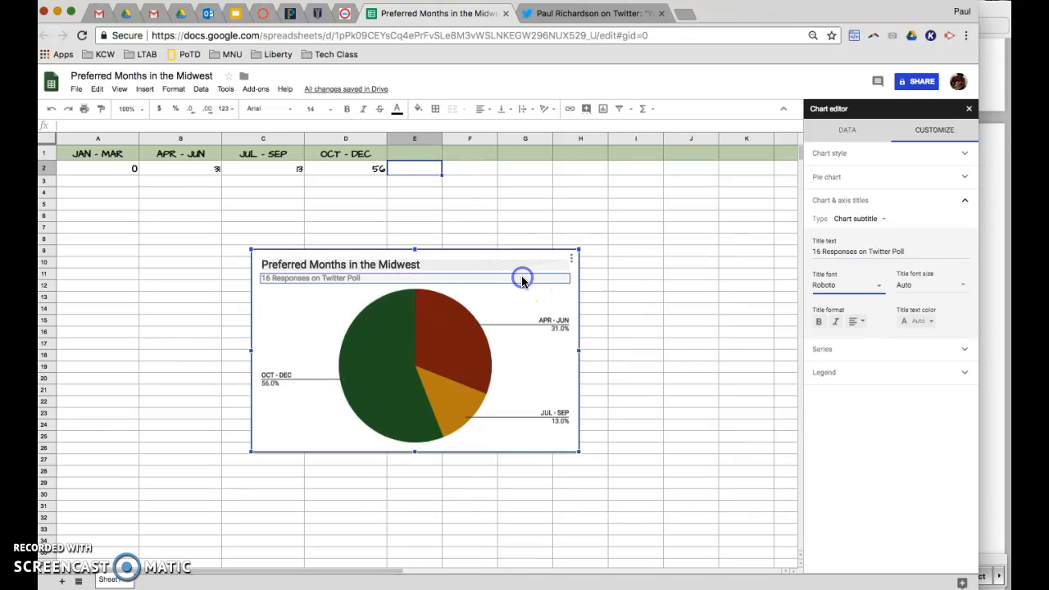
- Save the chart as a PNG image, then open the downloaded file and enlarge its preview window
left_click(299, 334)
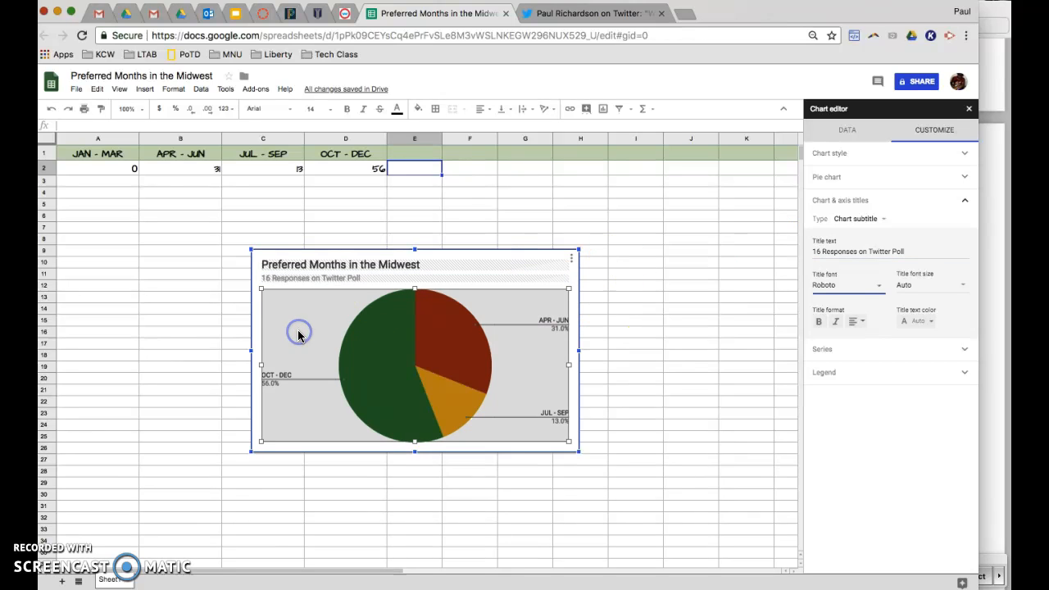
left_click(573, 260)
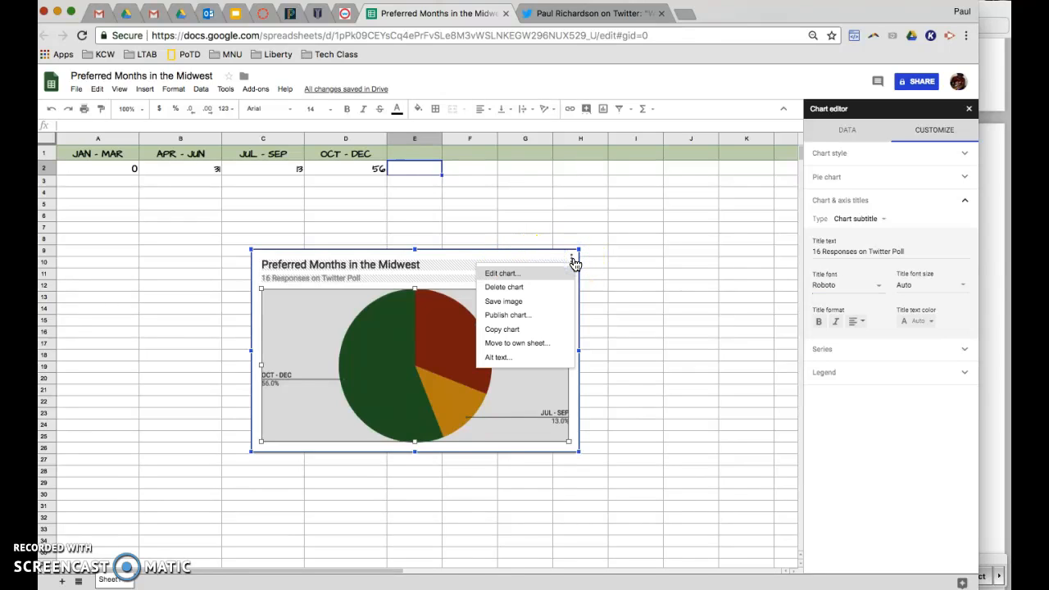
left_click(567, 305)
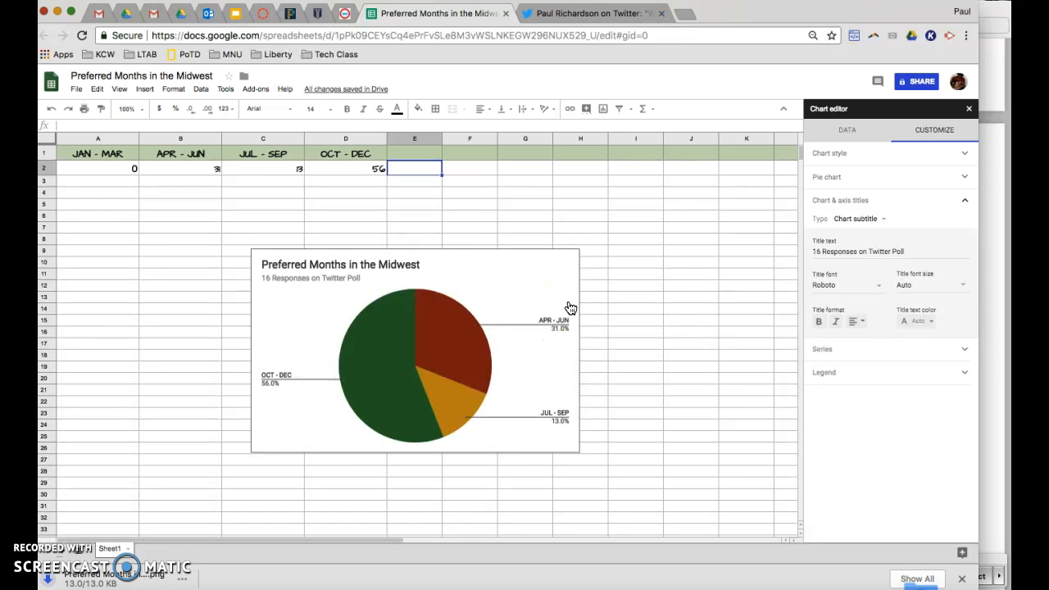
left_click(132, 582)
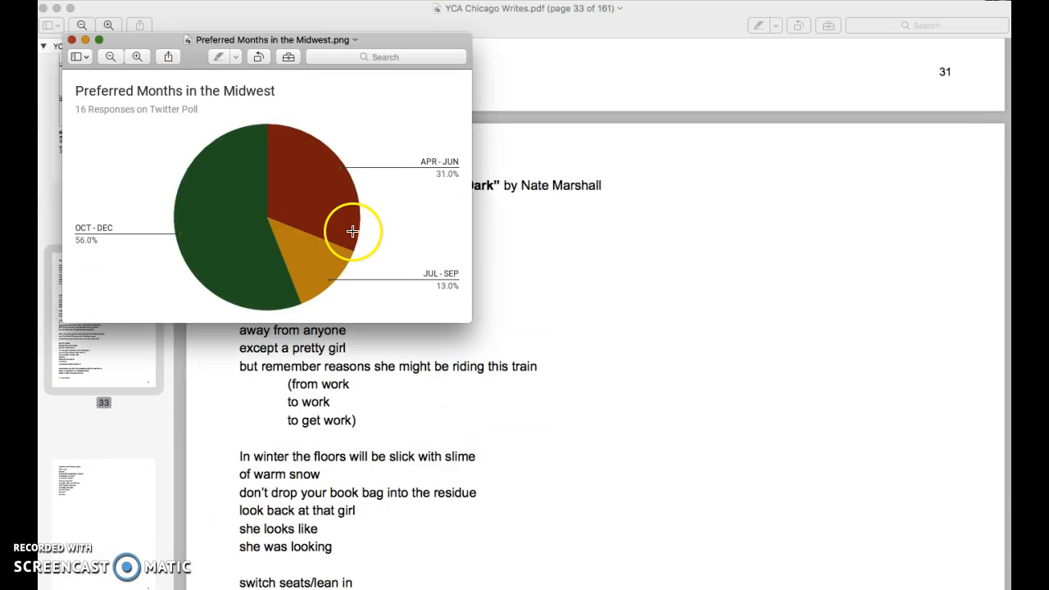
left_click_drag(471, 322, 792, 518)
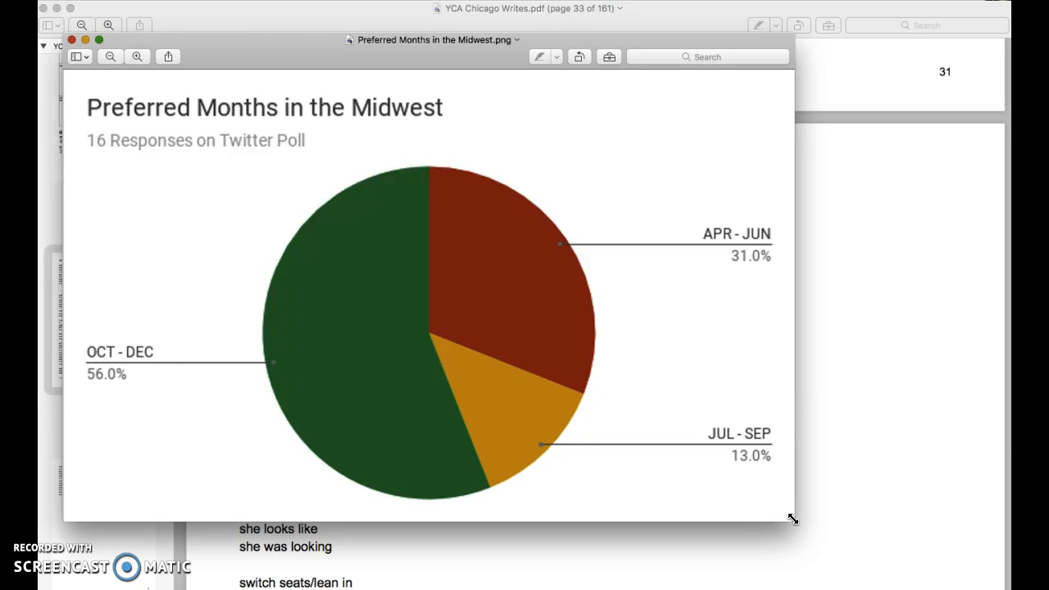